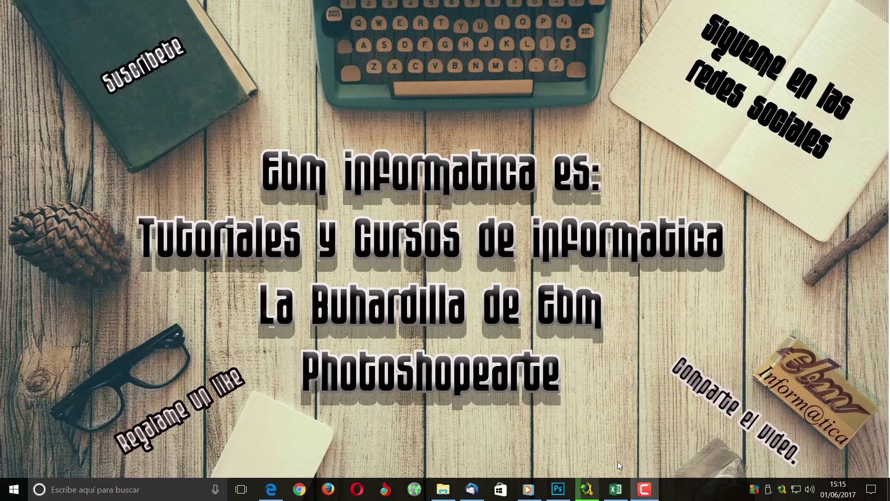
# Restore Libro1 with dates 31/05/2017 to 10/06/2017 and zoom the sheet to 180%
pyautogui.click(616, 489)
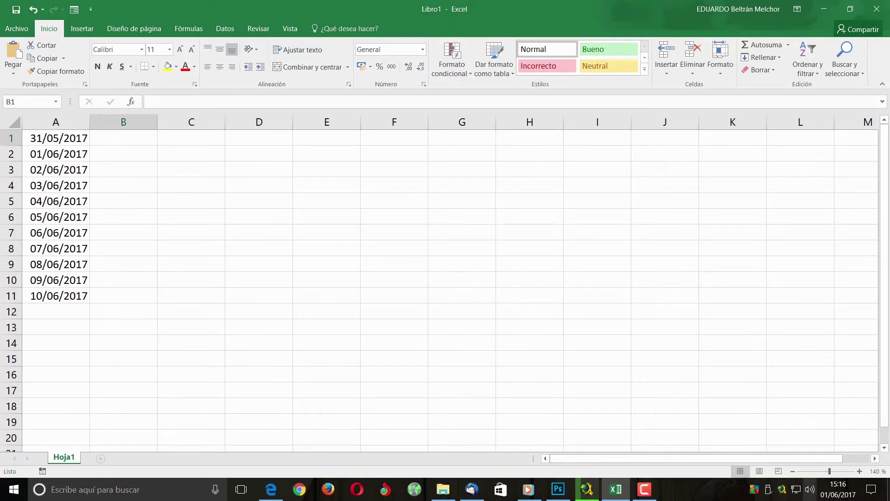
pyautogui.click(859, 471)
pyautogui.click(860, 472)
pyautogui.click(860, 471)
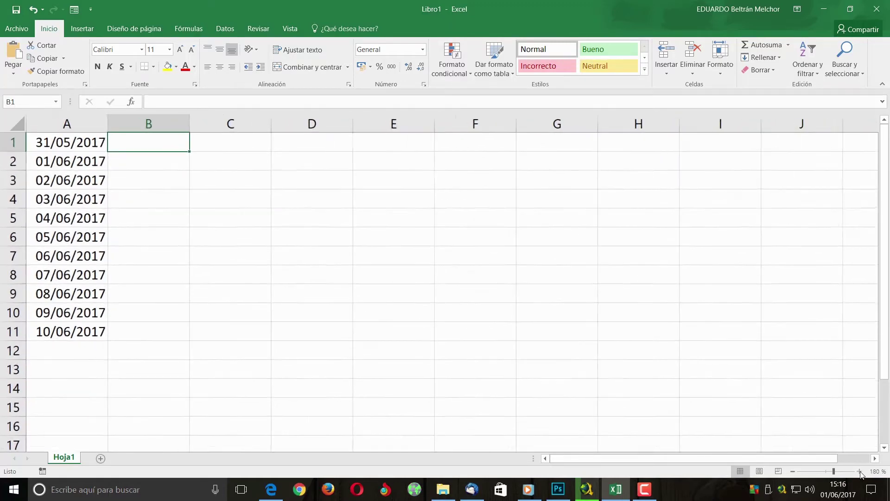
pyautogui.click(859, 471)
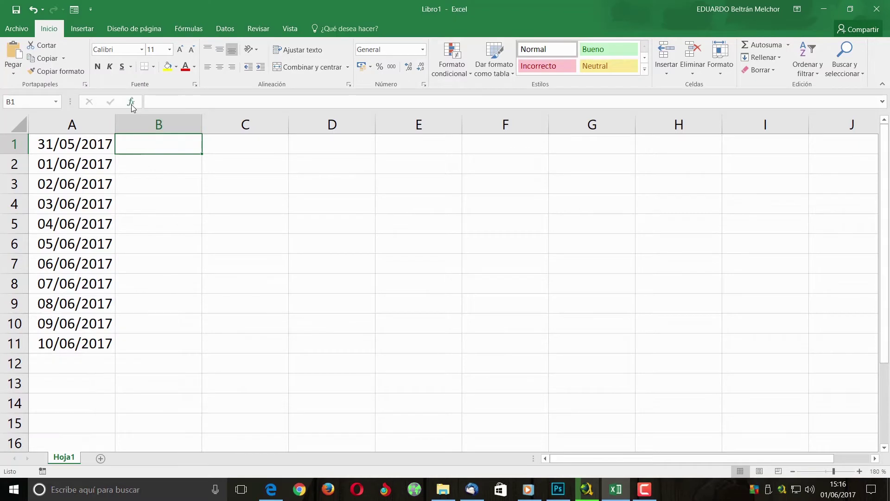
# Enter =TEXTO(A1;"mmmm") in B1 and fill it down to B11, showing mayo then junio
pyautogui.click(131, 102)
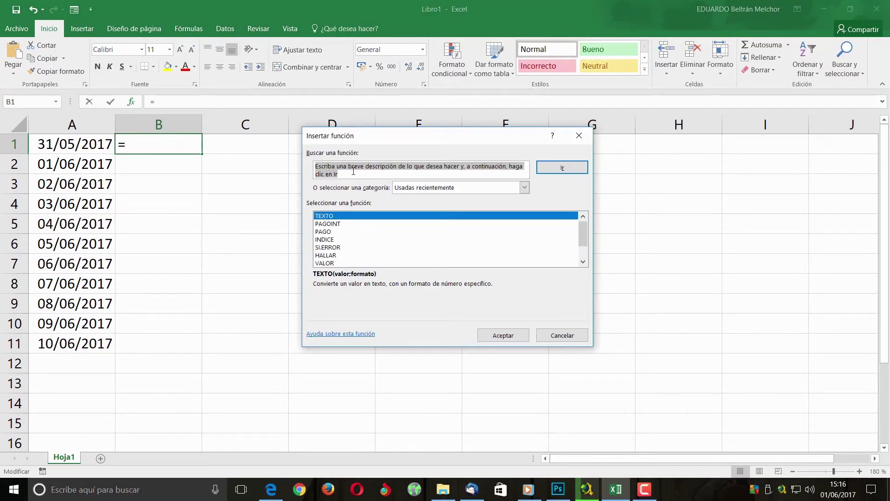
pyautogui.click(507, 333)
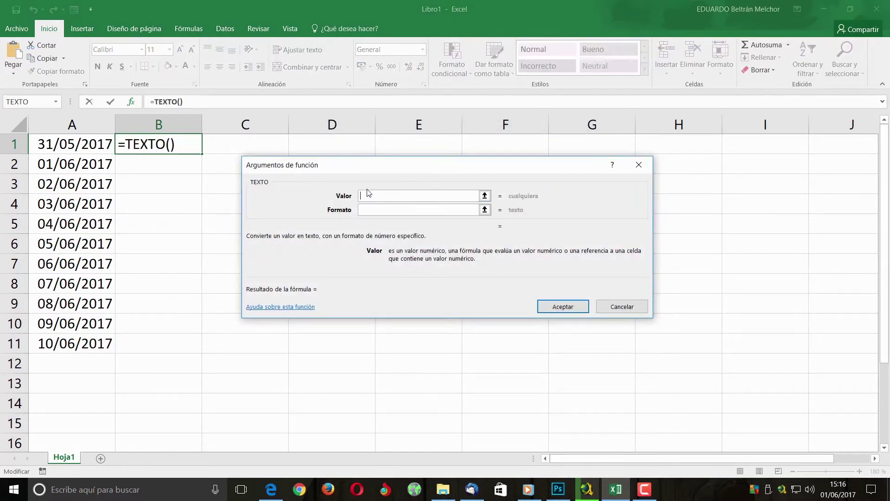
pyautogui.click(65, 146)
pyautogui.click(379, 211)
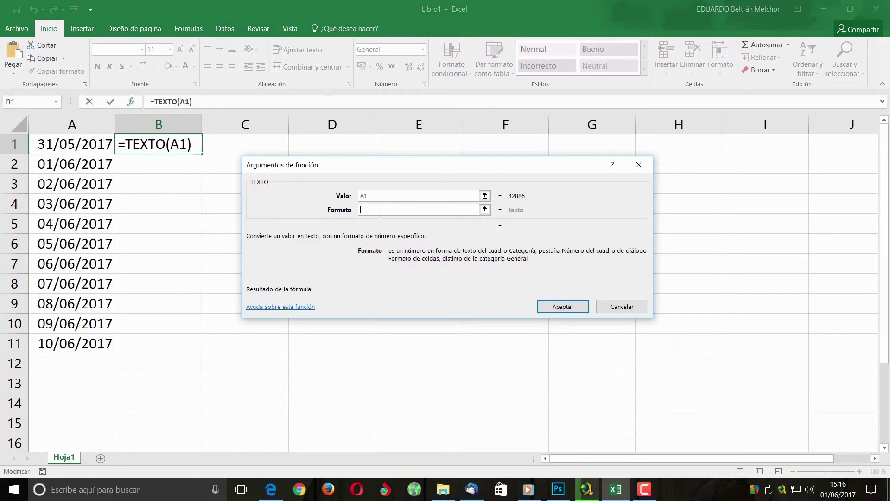
pyautogui.write('"')
pyautogui.write('mmmm')
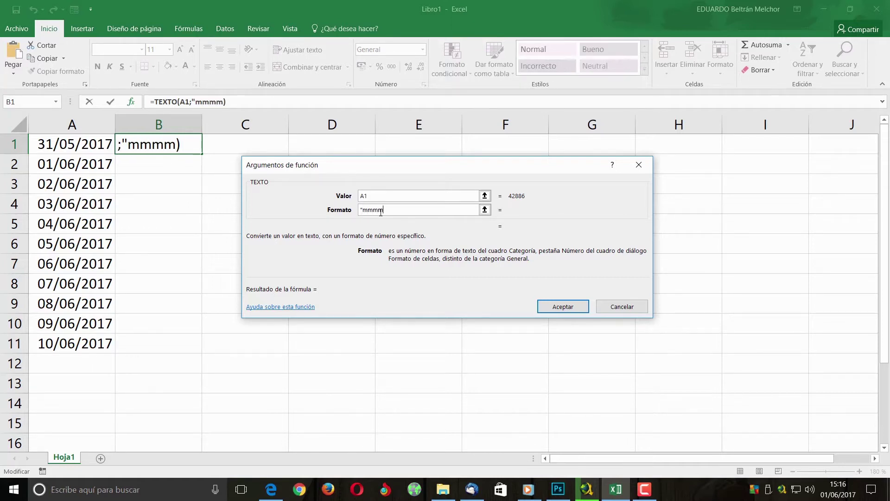
pyautogui.write('"')
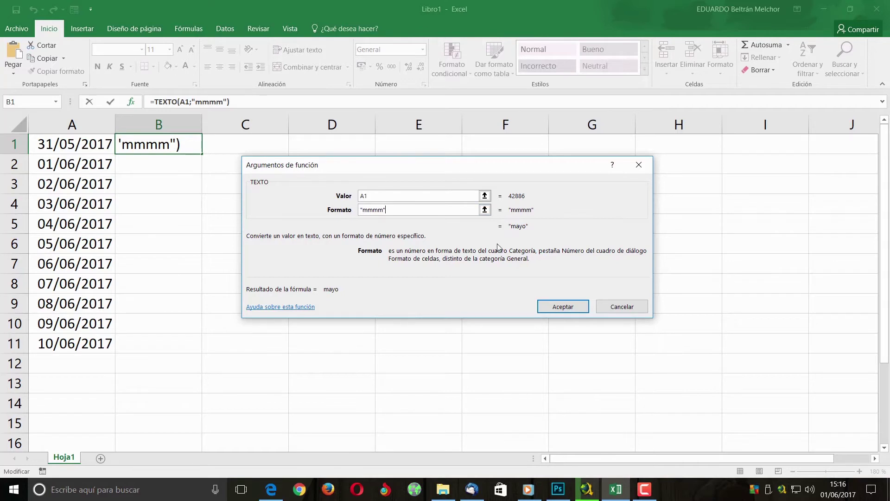
pyautogui.click(559, 307)
pyautogui.moveTo(202, 155); pyautogui.dragTo(200, 354)
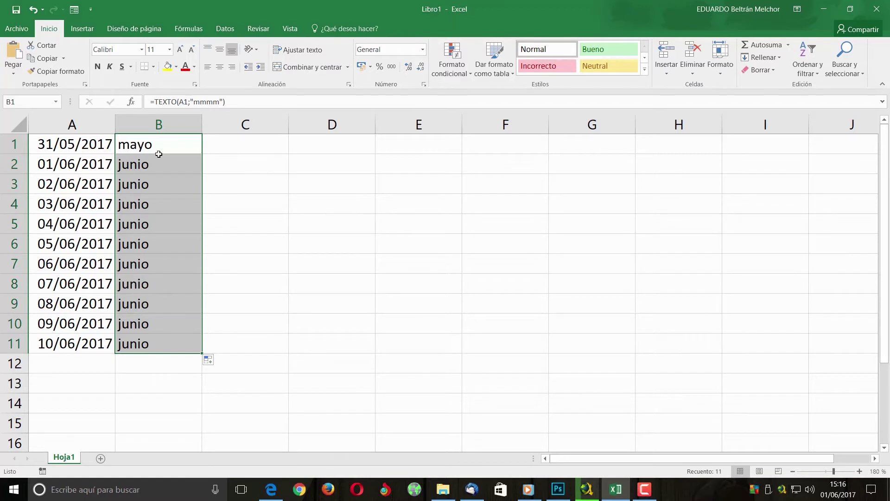
pyautogui.click(246, 146)
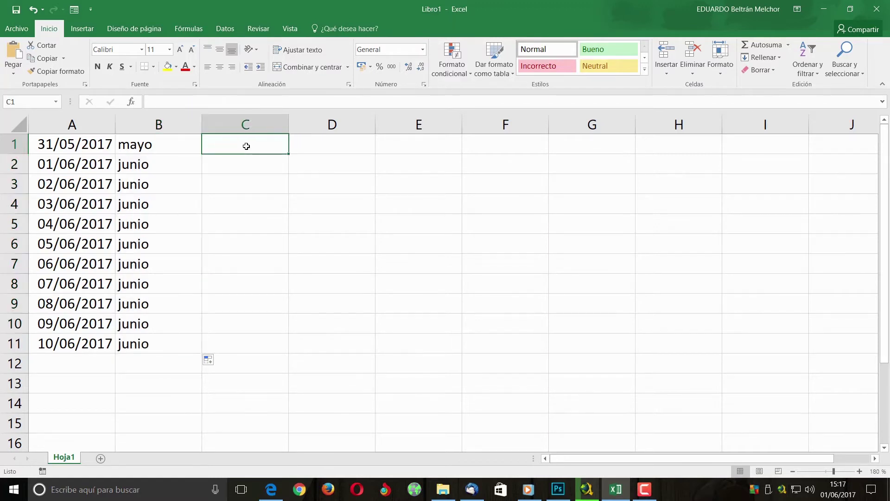
# Enter =TEXTO(A1;"dddd") in C1 to show miércoles and fill it down to C11
pyautogui.click(131, 102)
pyautogui.click(496, 336)
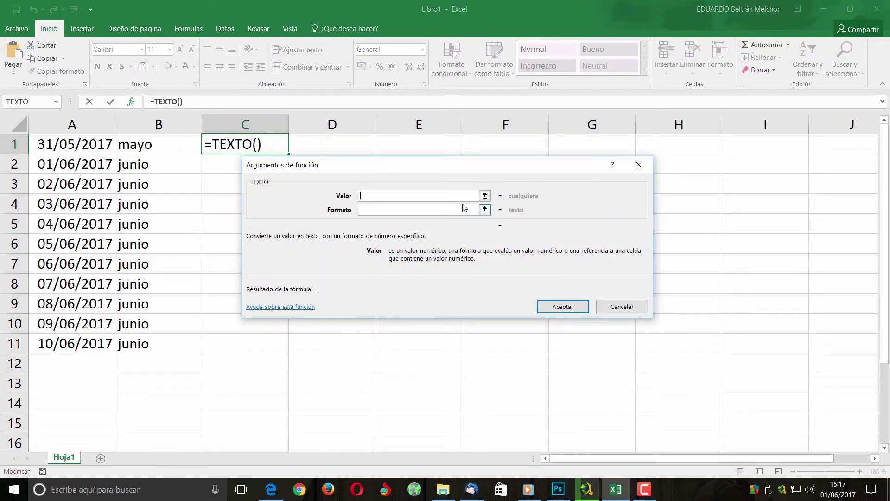
pyautogui.click(82, 143)
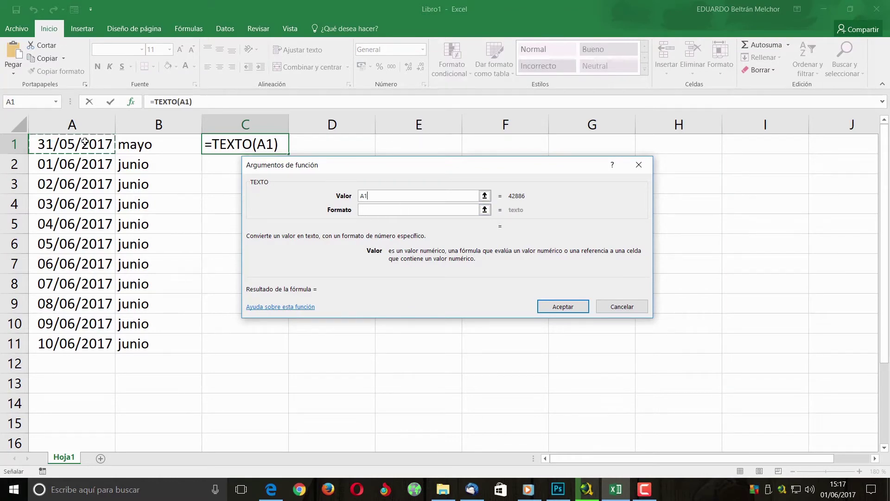
pyautogui.click(375, 212)
pyautogui.click(375, 211)
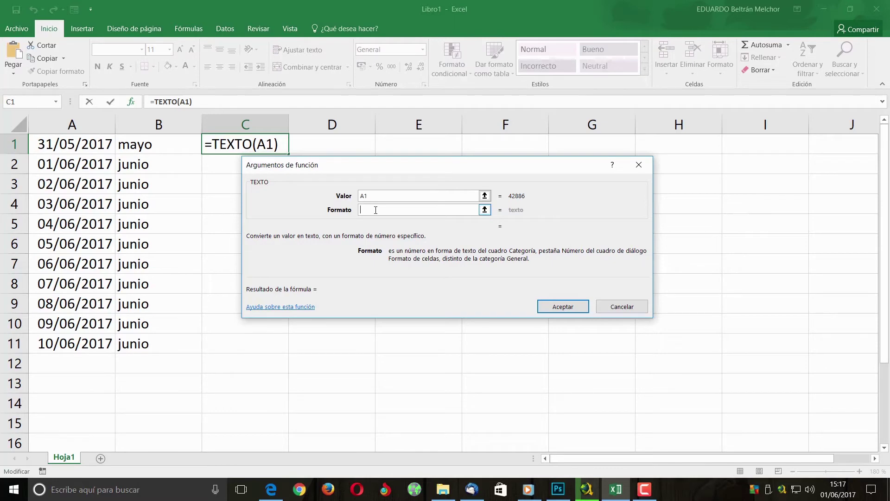
pyautogui.write('"')
pyautogui.write('ddd')
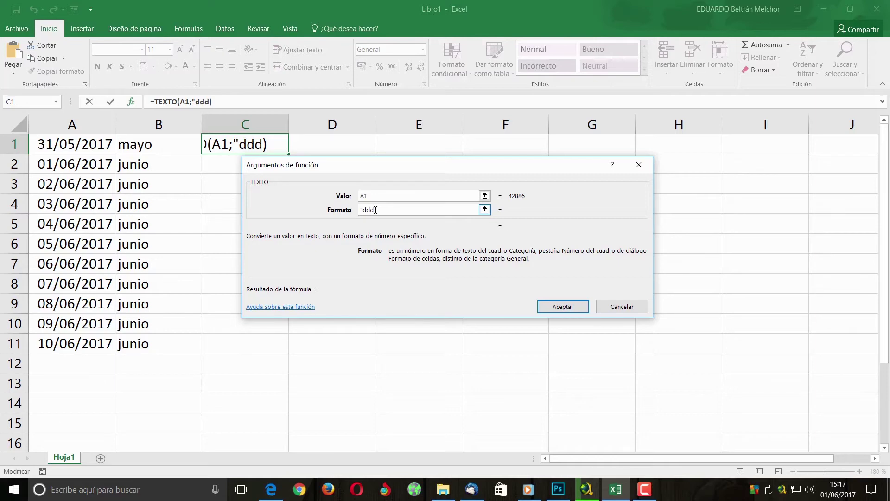
pyautogui.write('d')
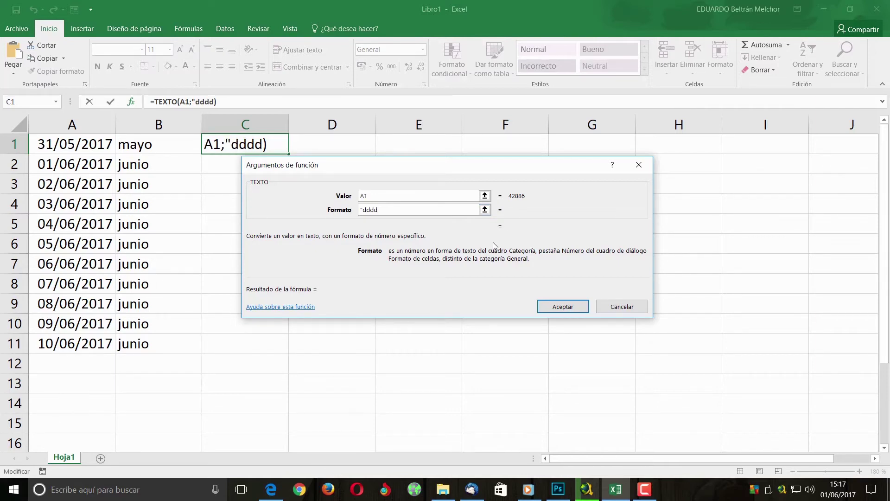
pyautogui.write('"')
pyautogui.click(564, 308)
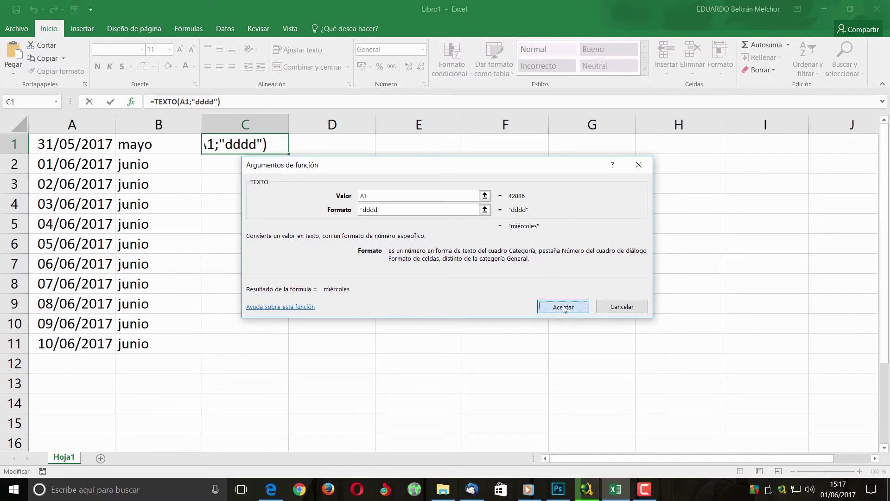
pyautogui.moveTo(289, 153); pyautogui.dragTo(288, 353)
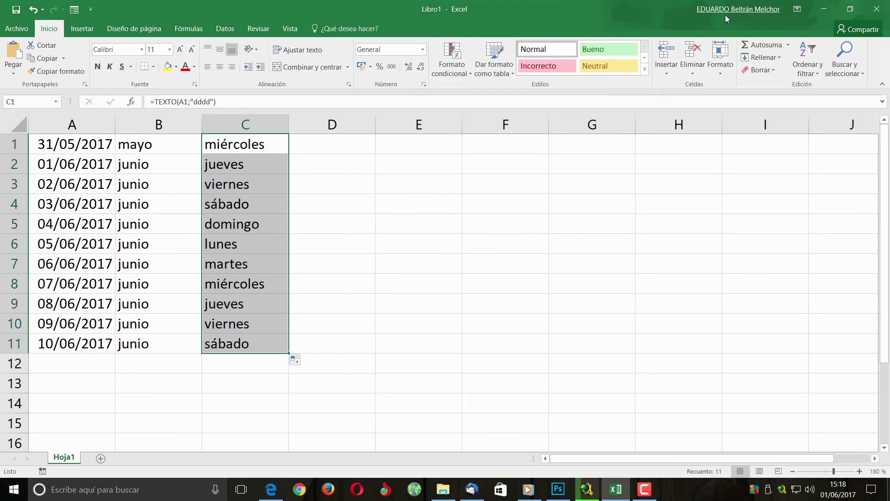
# Minimize Excel to return to the Windows desktop
pyautogui.click(823, 10)
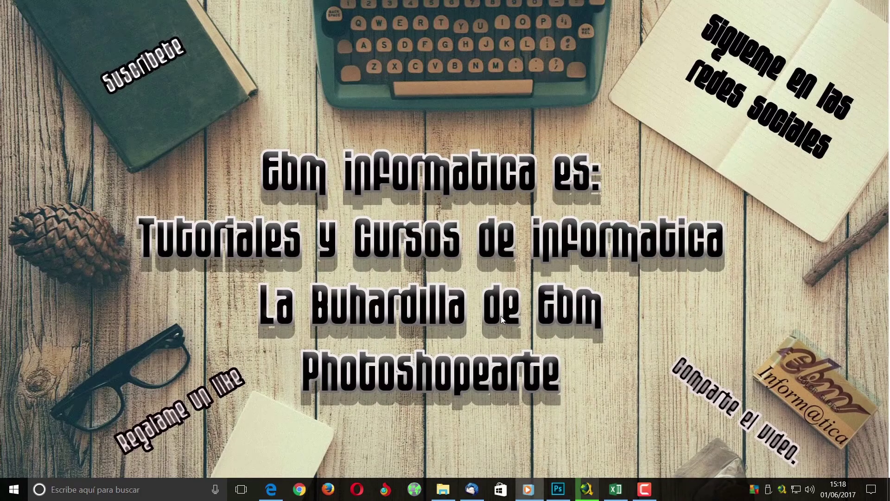